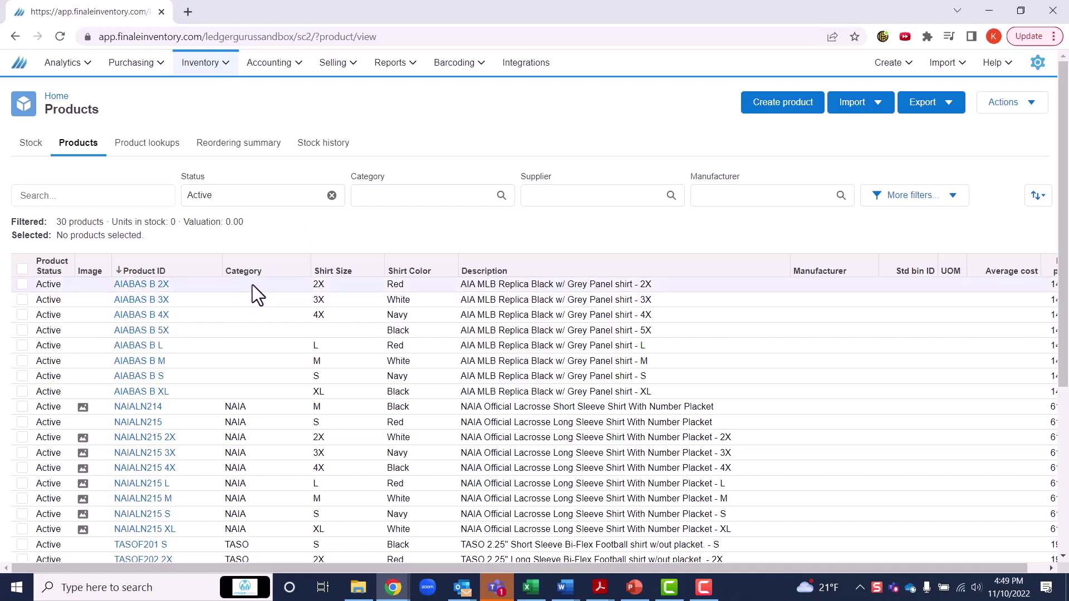
Open the AIABAS B 2X product record and examine the available category options, leaving the category unspecified.
left_click(155, 287)
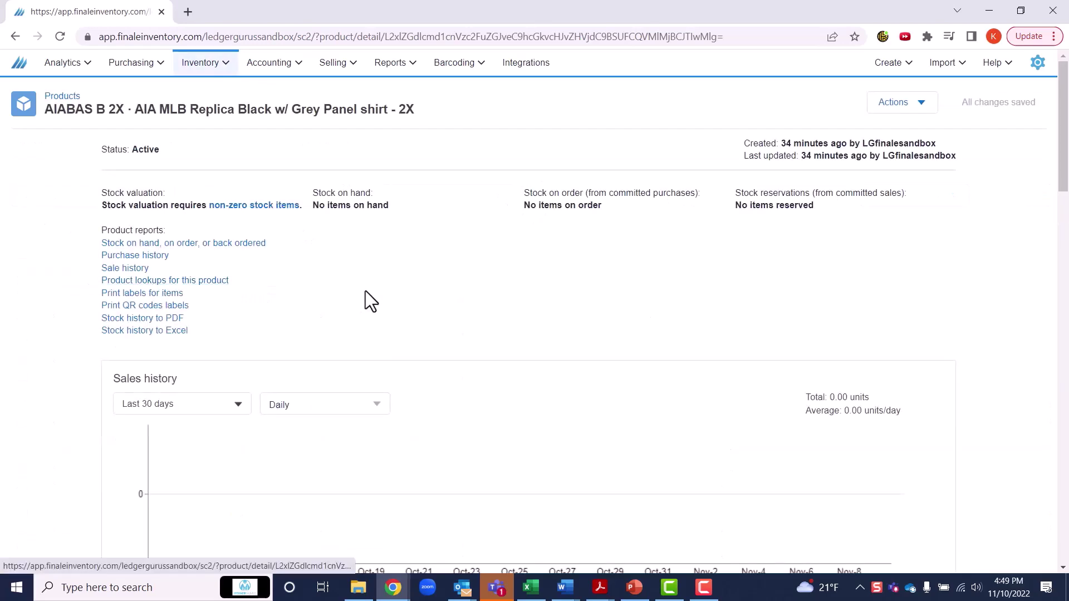
scroll(382, 282, "down", 5)
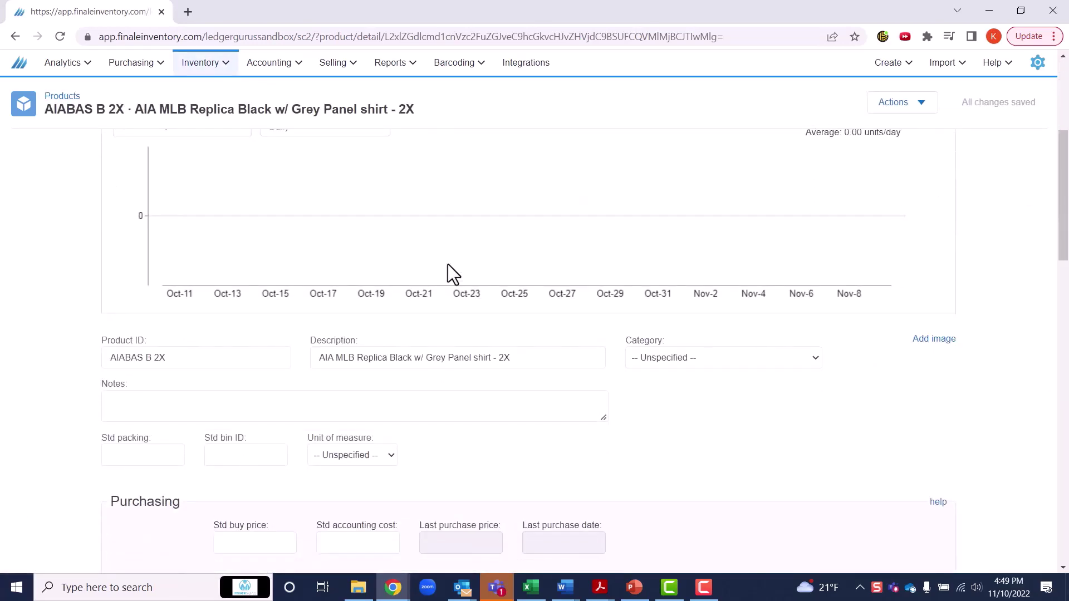
scroll(447, 264, "down", 1)
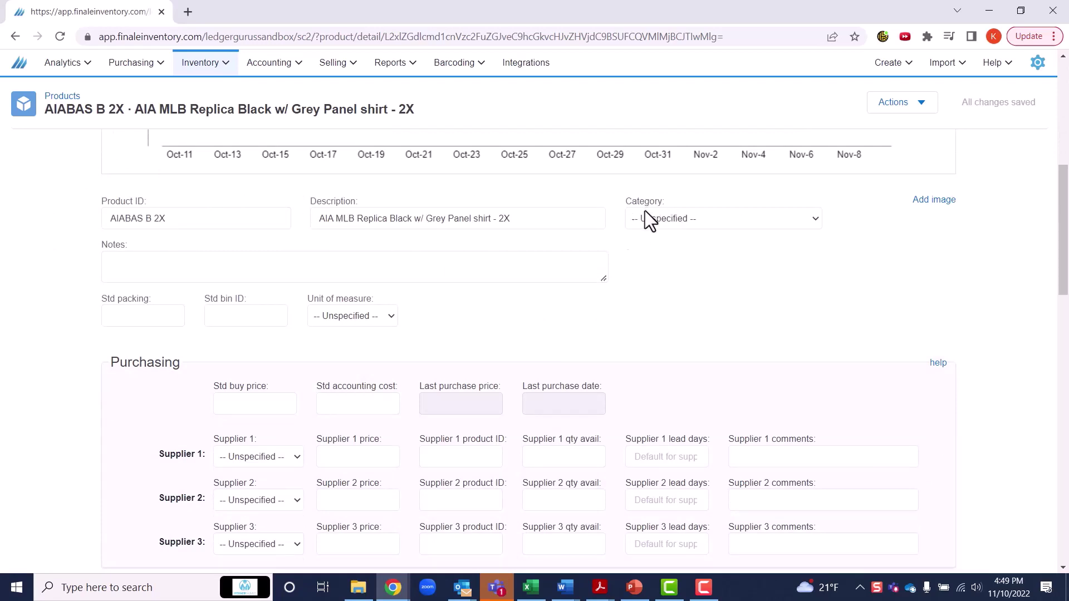
left_click(813, 217)
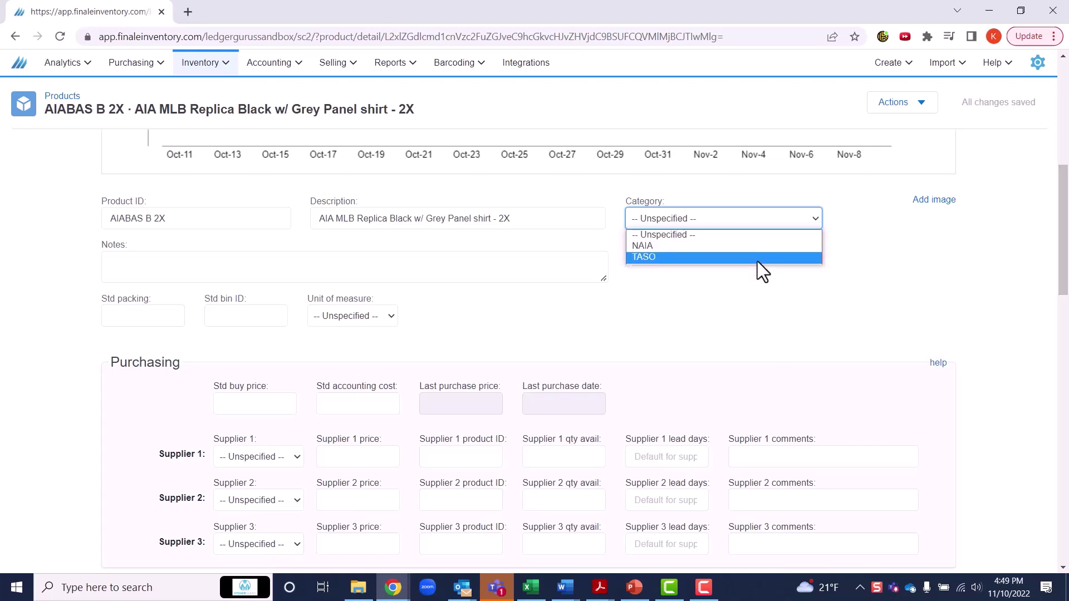
left_click(731, 299)
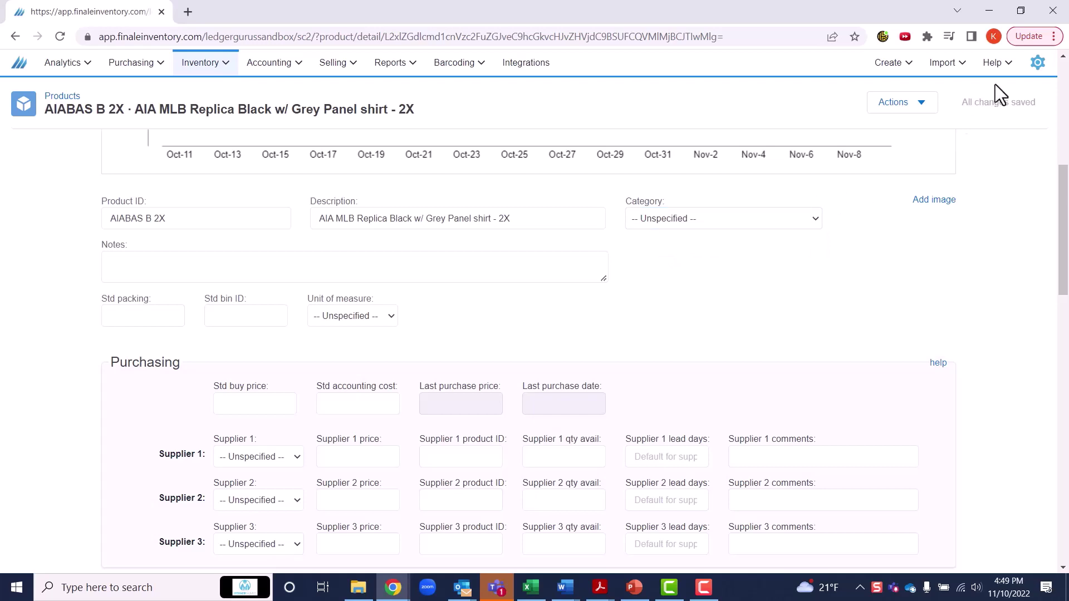
Add AIA as a product category option in the product section of the application settings and save the changes.
left_click(1039, 66)
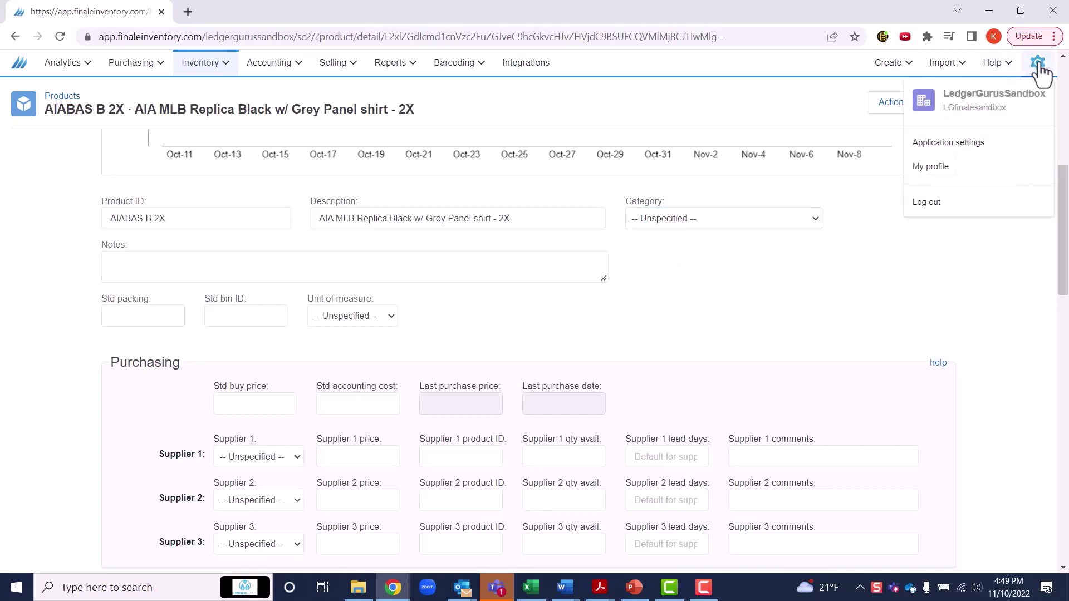
left_click(973, 146)
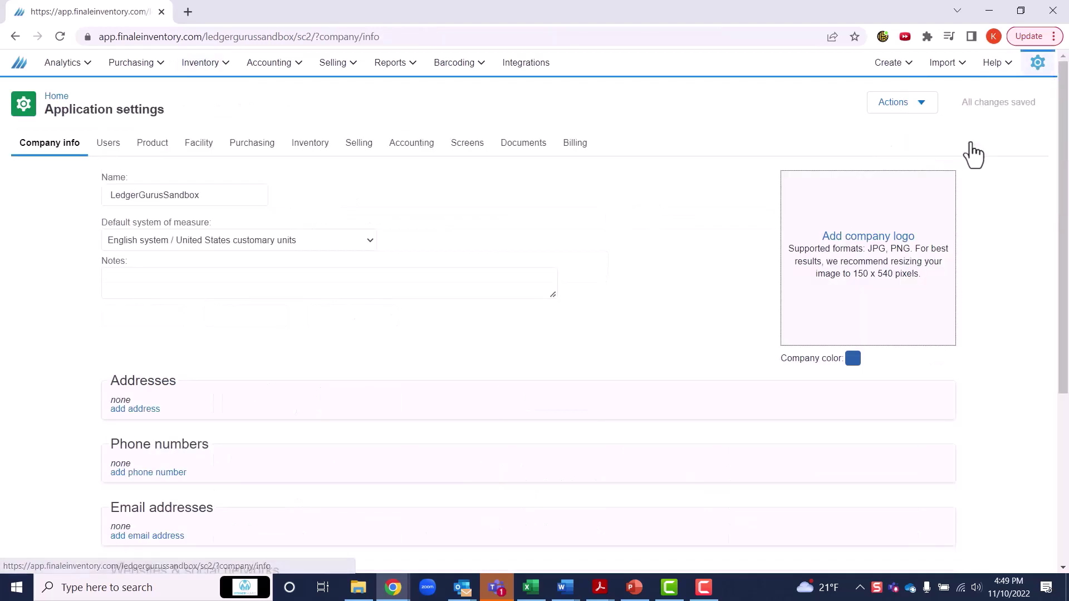
left_click(155, 143)
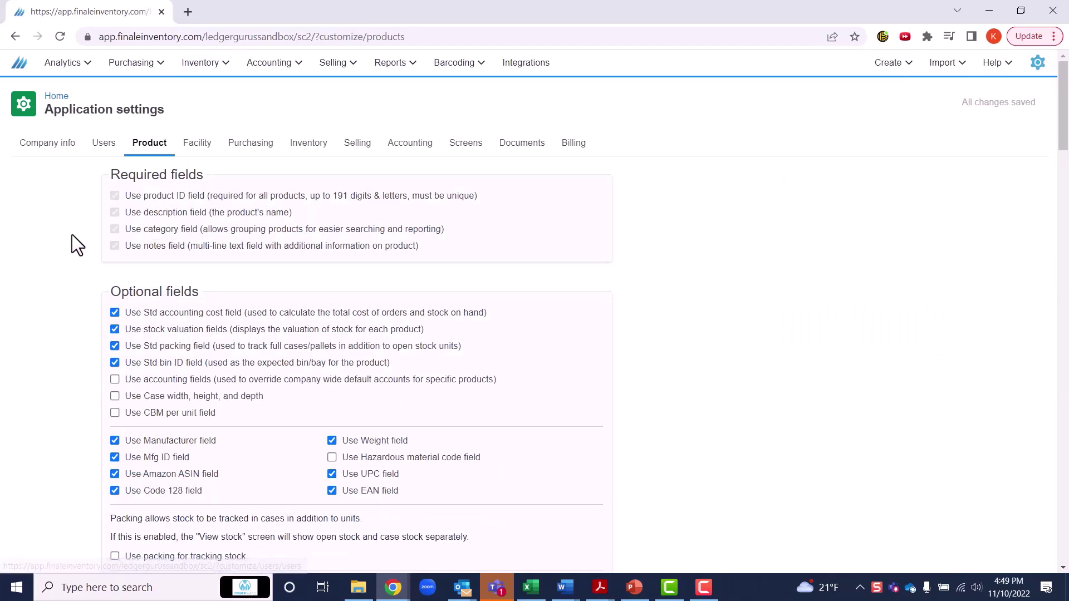
scroll(72, 235, "down", 3)
scroll(72, 235, "down", 10)
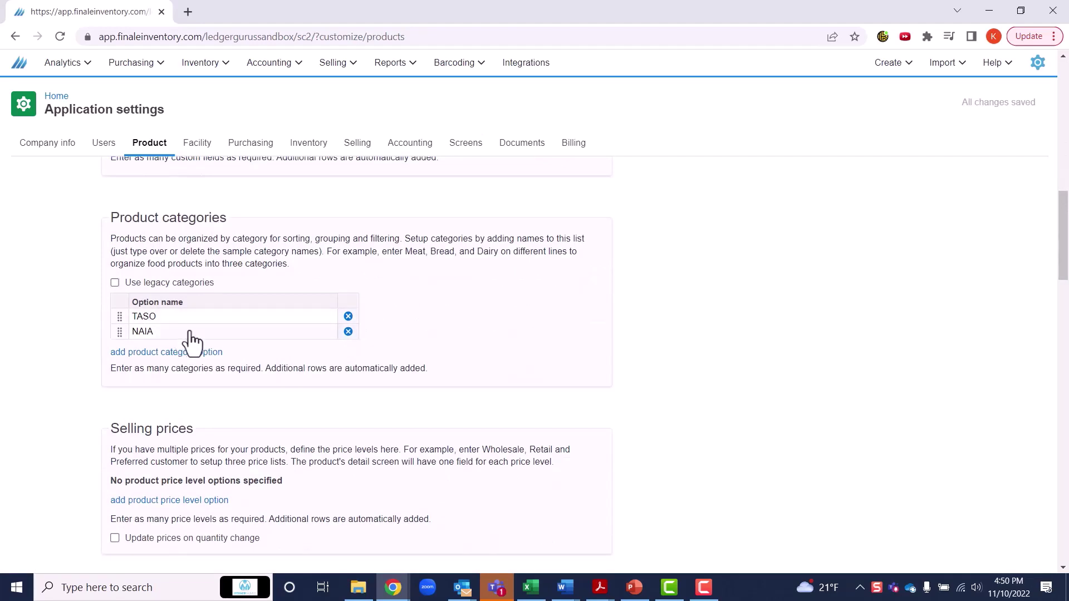
scroll(251, 328, "down", 1)
left_click(159, 284)
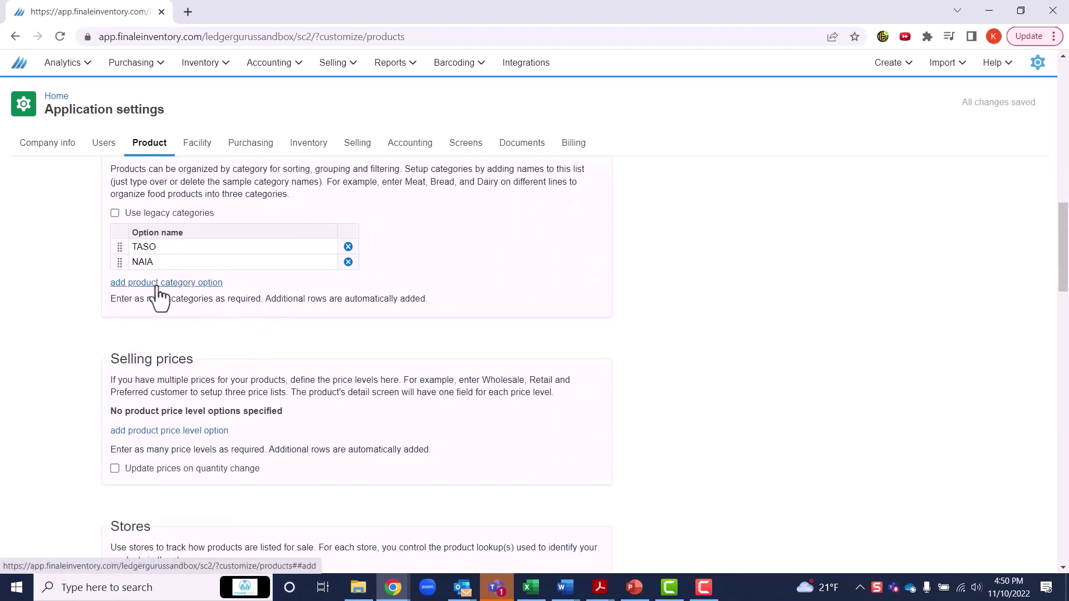
left_click(159, 282)
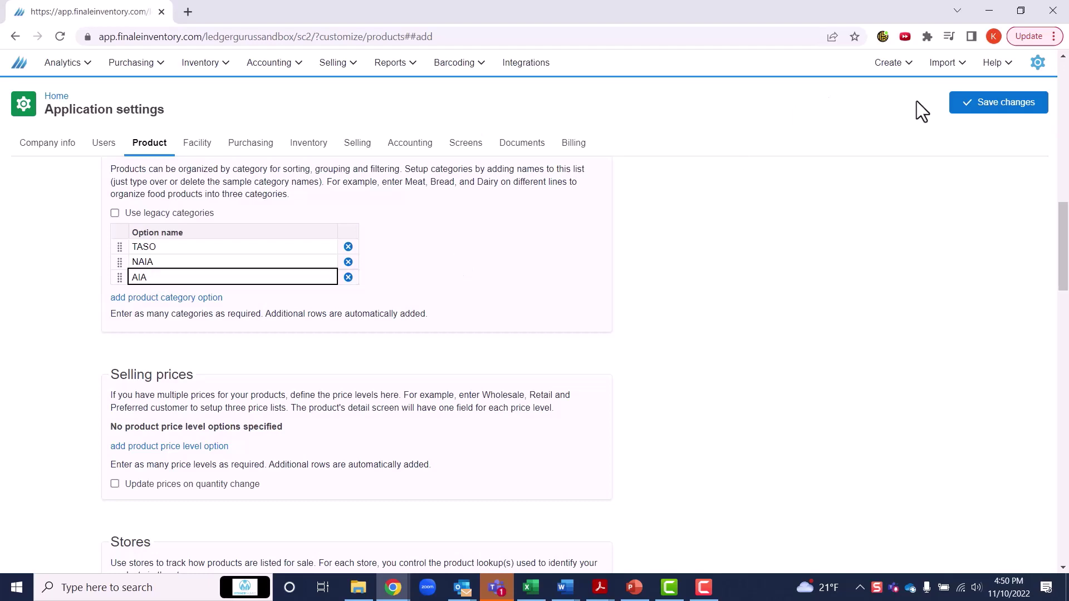
left_click(973, 104)
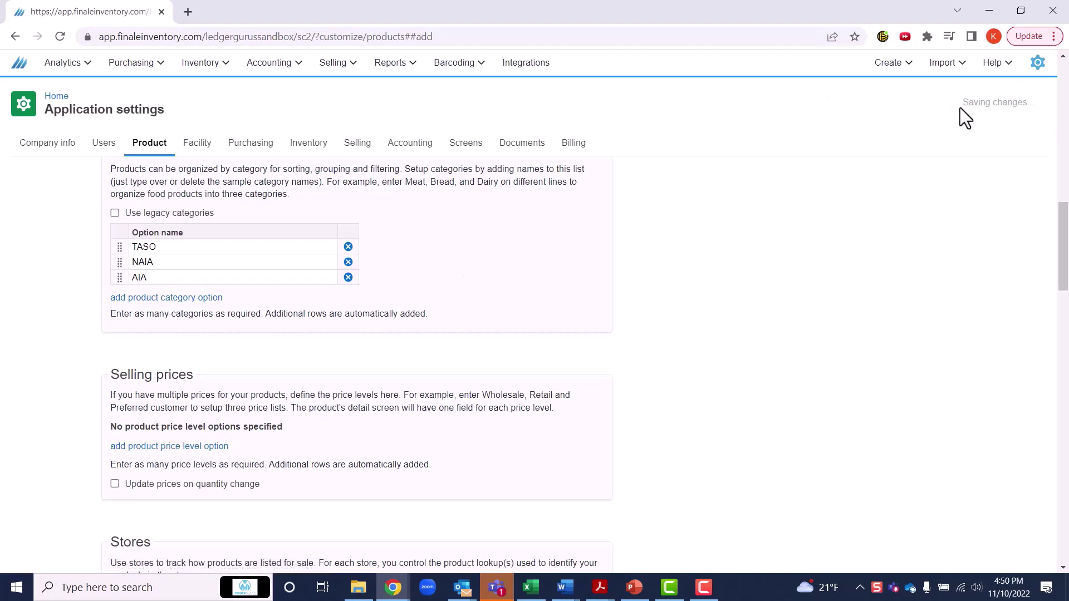
Reopen the AIABAS B 2X product record, set its category to AIA and save the changes.
mouse_move(187, 78)
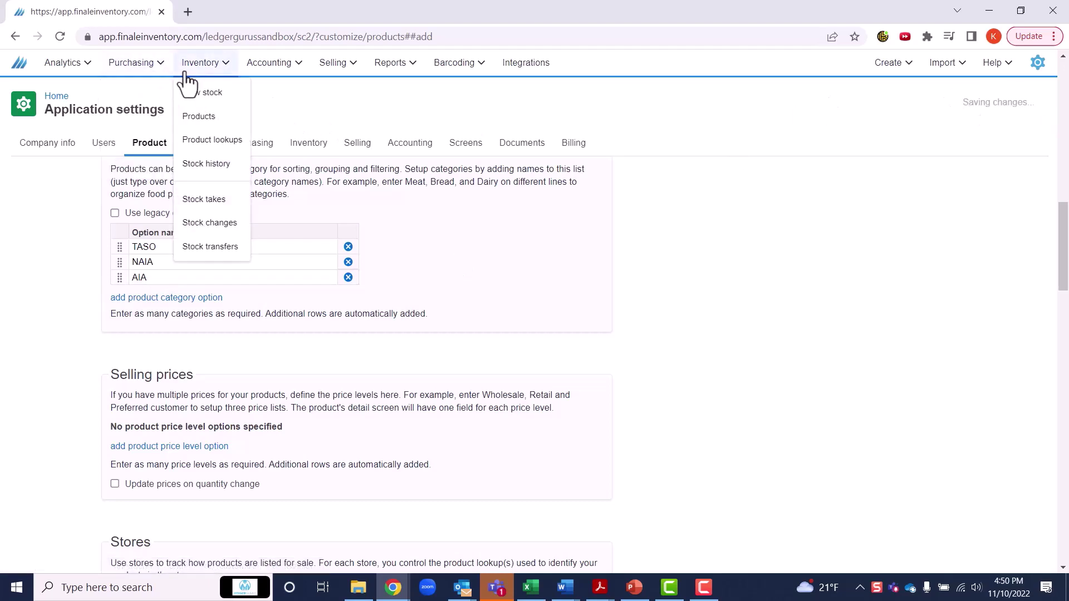
left_click(192, 118)
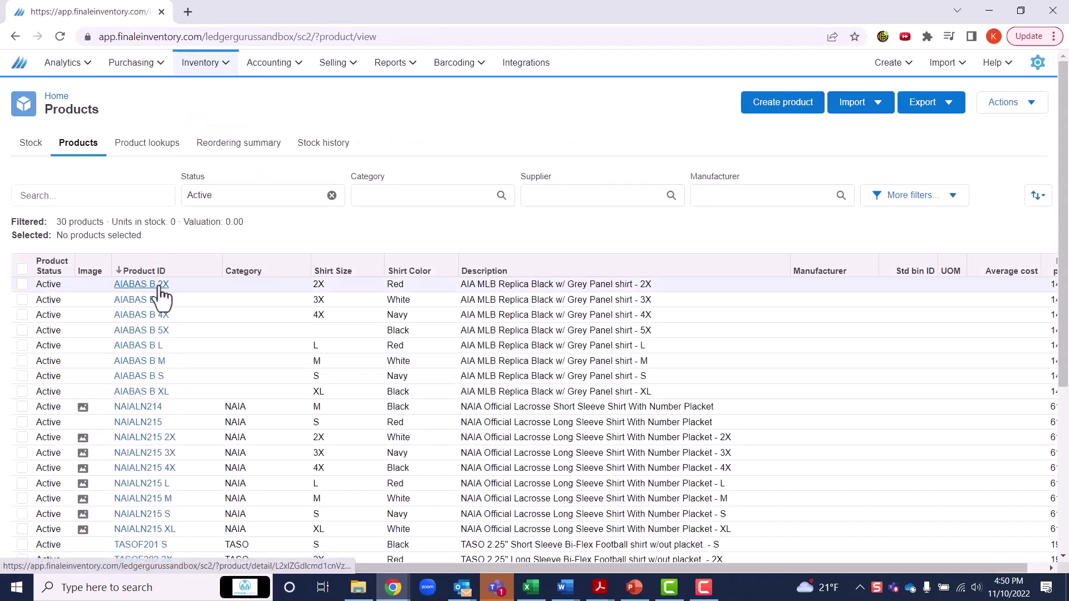
left_click(160, 287)
scroll(362, 292, "down", 3)
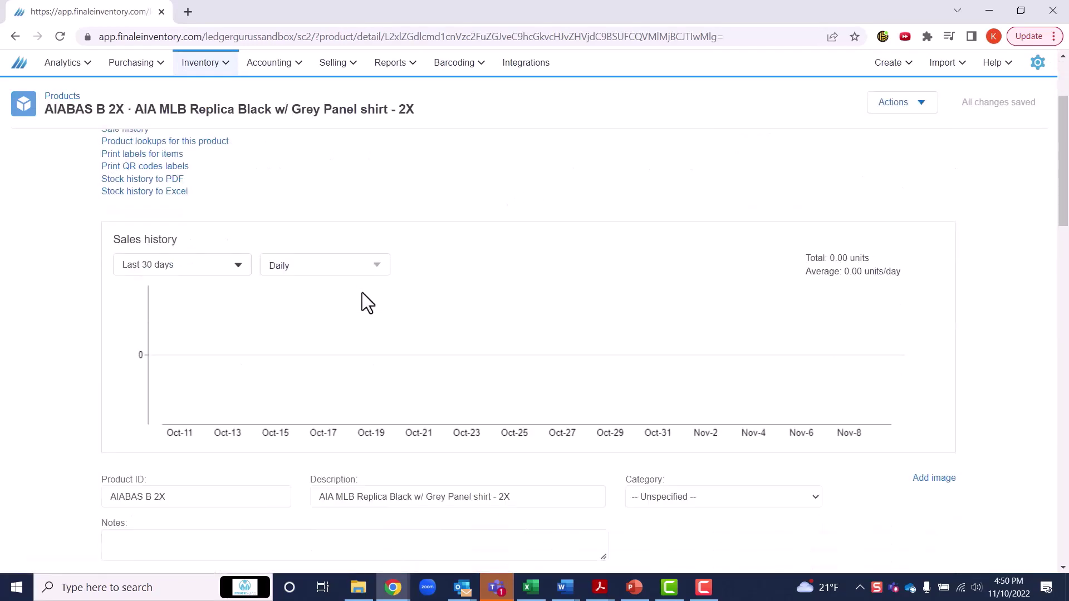
scroll(362, 292, "down", 4)
left_click(757, 291)
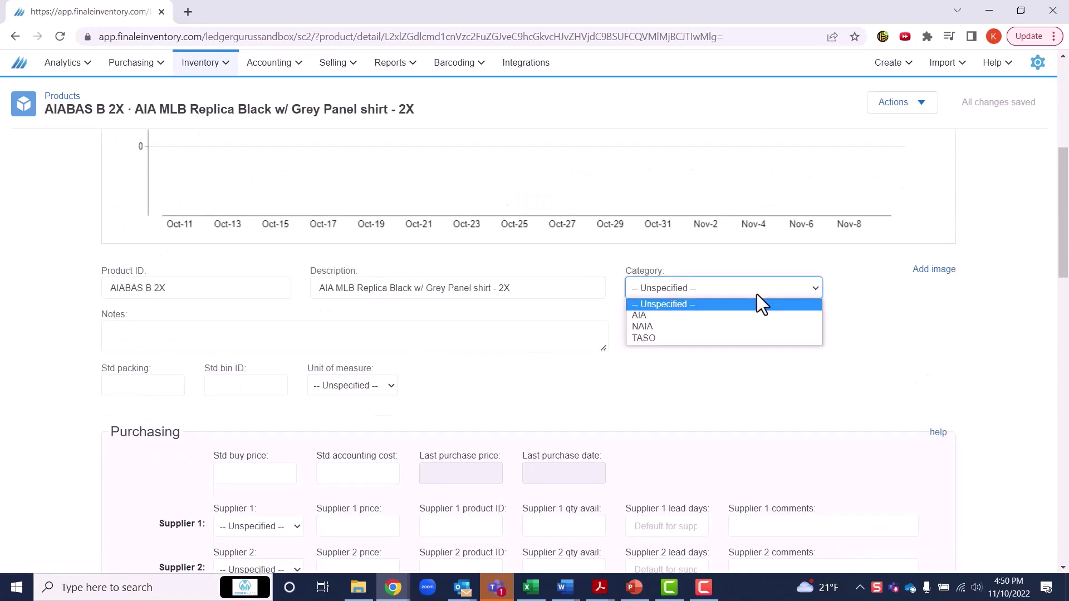
left_click(646, 315)
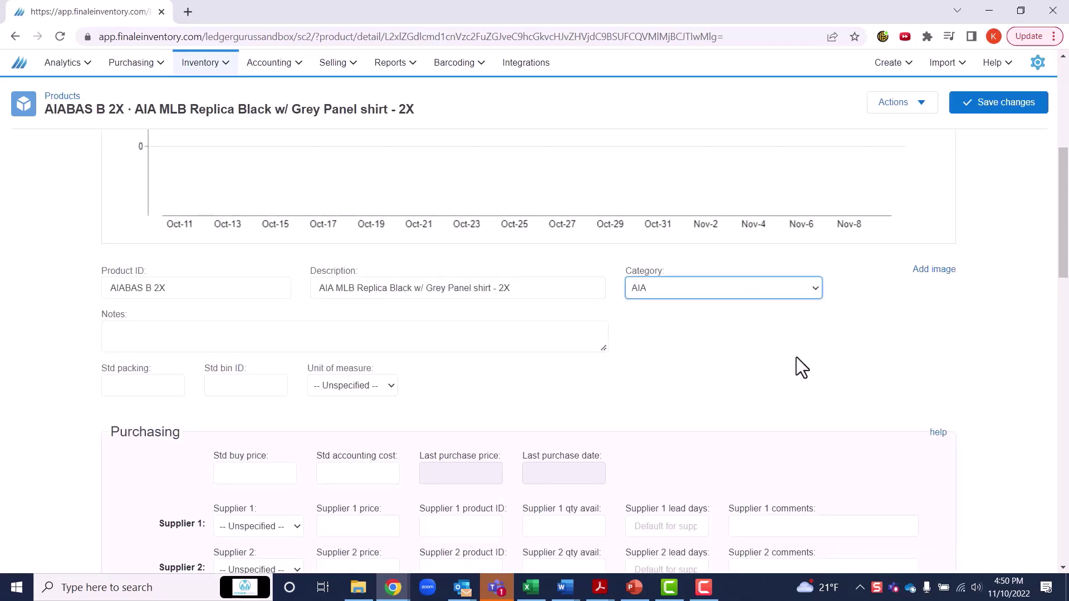
scroll(826, 353, "up", 5)
left_click(986, 102)
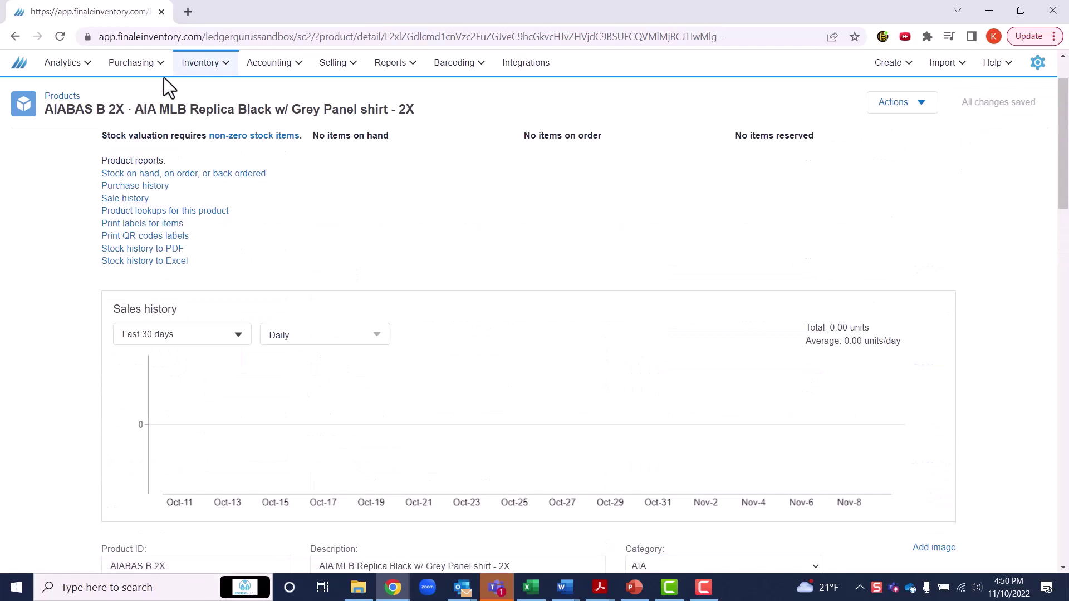
Return to the products list and view it filtered by the TASO category, clearing the filter when done.
mouse_move(201, 88)
left_click(203, 119)
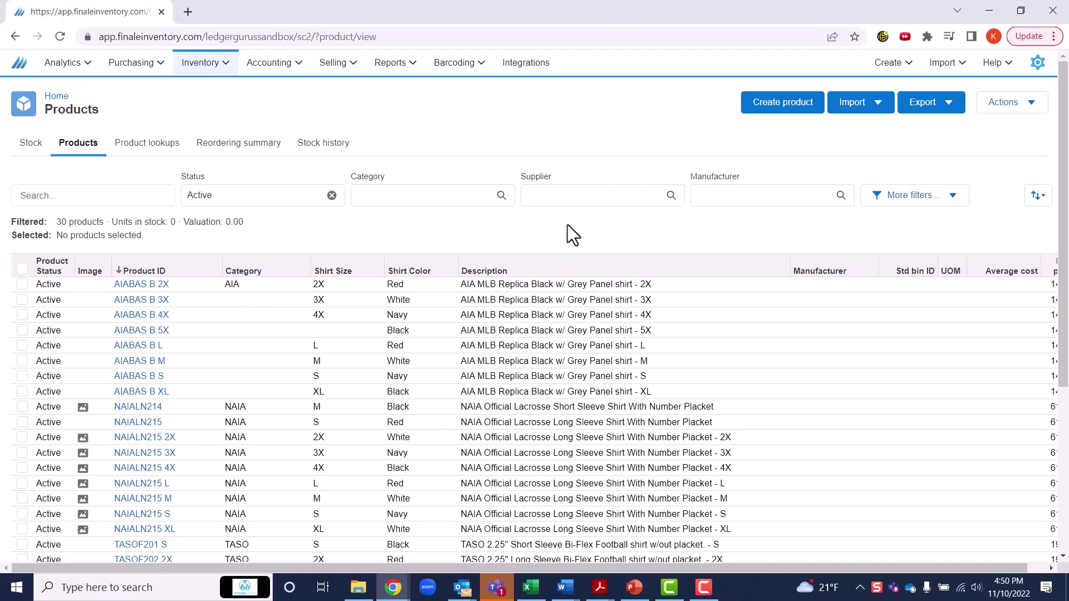
left_click(413, 197)
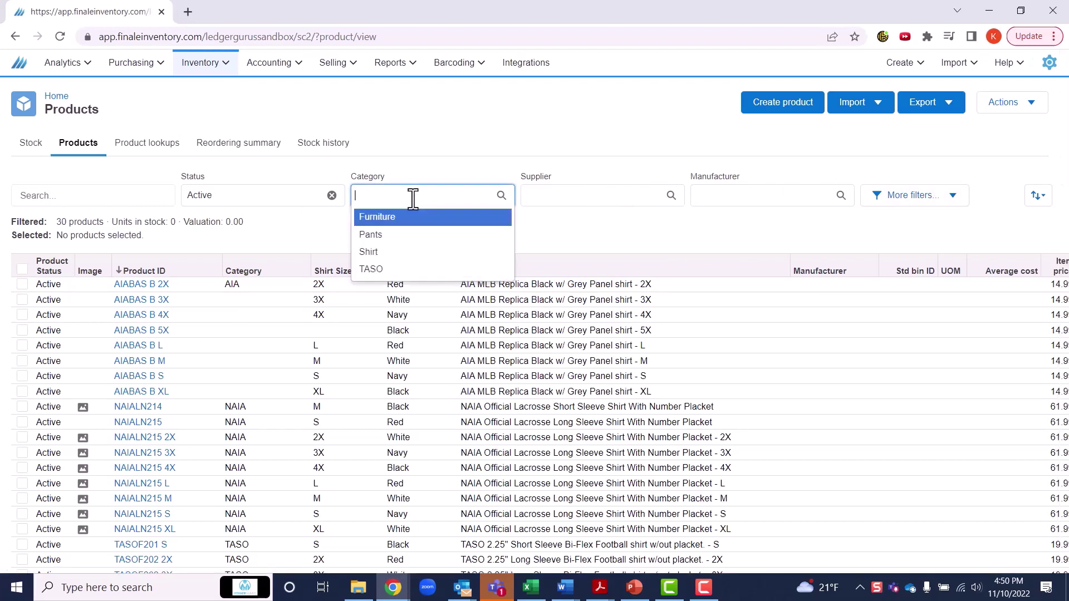
left_click(398, 270)
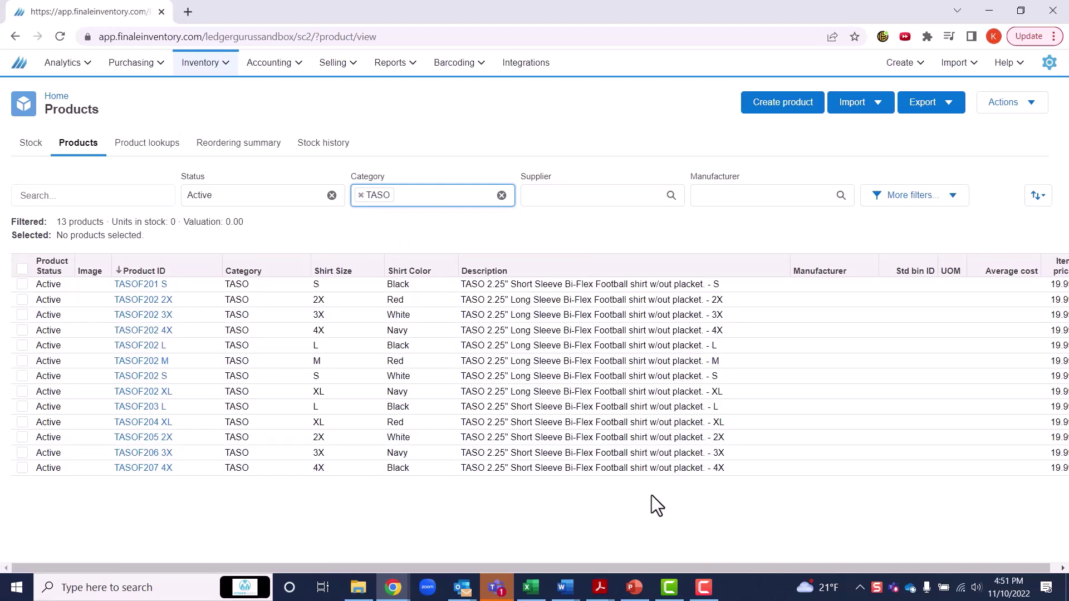
left_click(502, 196)
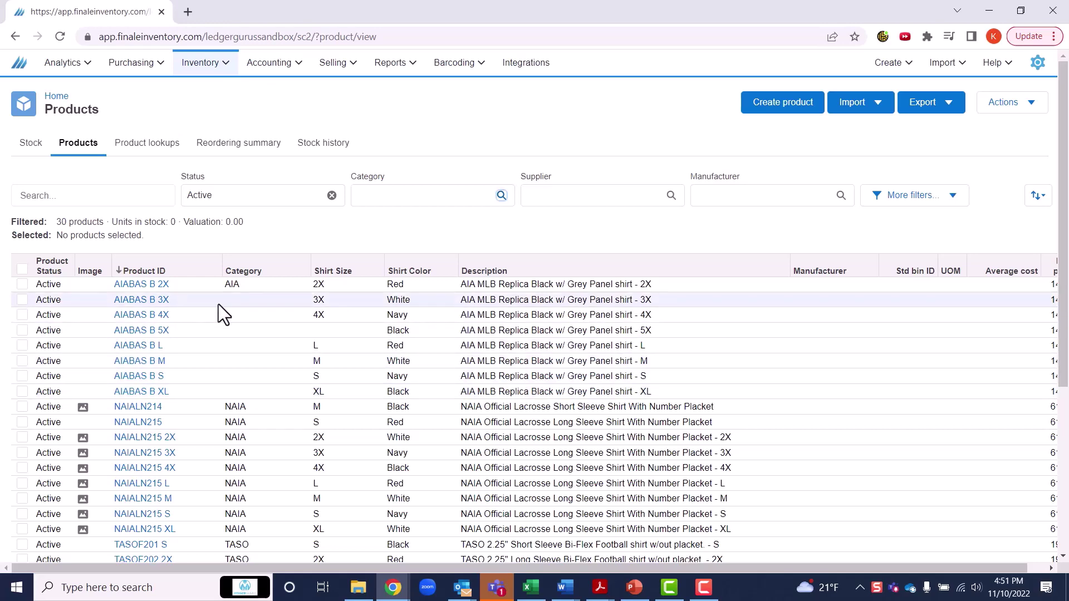
Switch to the ProductListScreenReport (2) workbook in Excel and examine its Product Status, Product ID and Category columns.
left_click(531, 589)
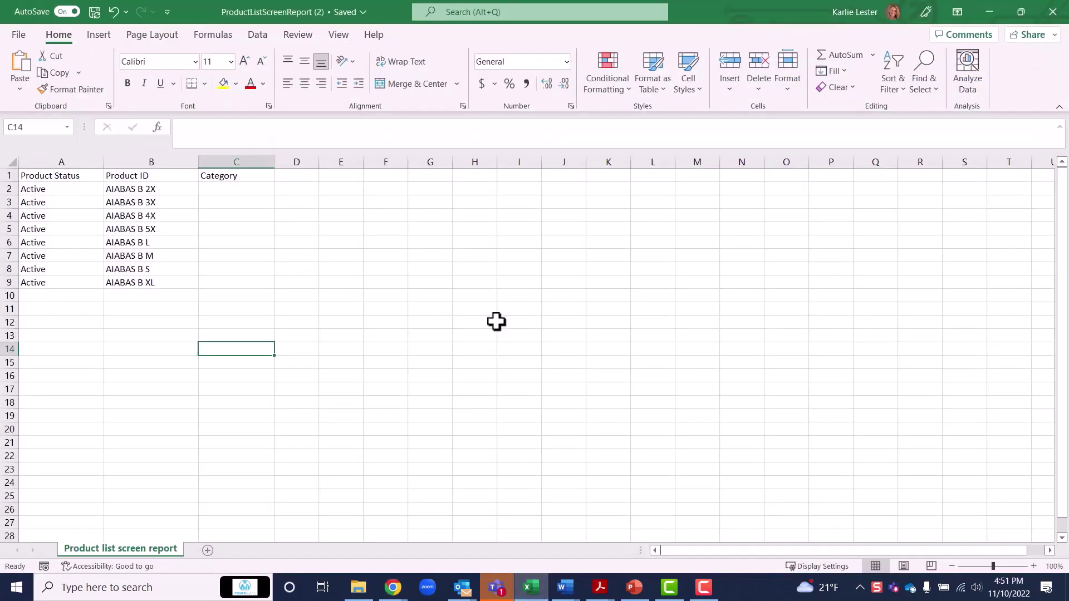
left_click(999, 567)
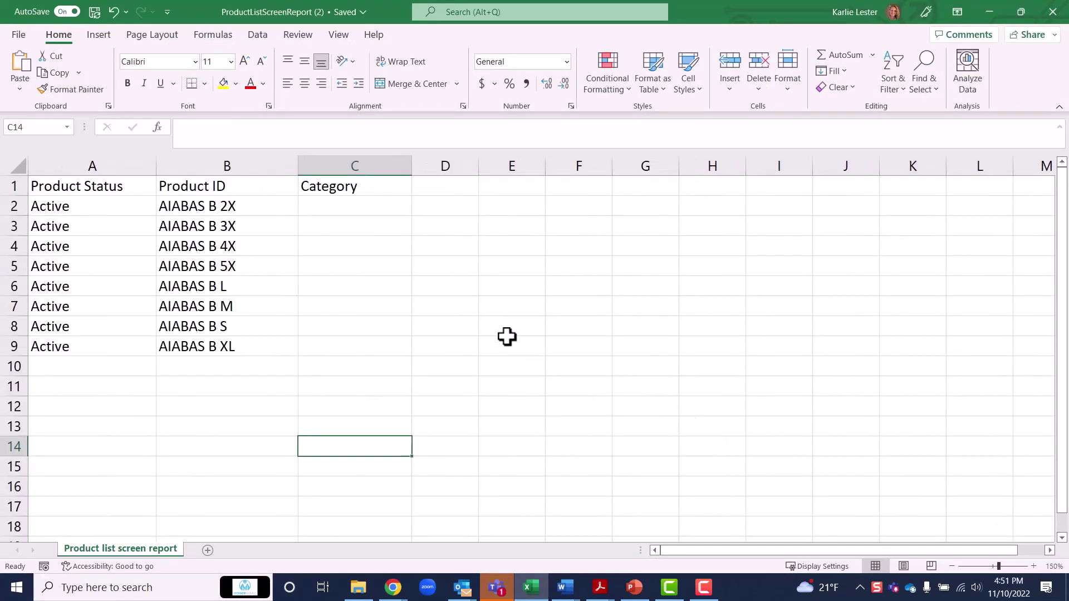
left_click(91, 164)
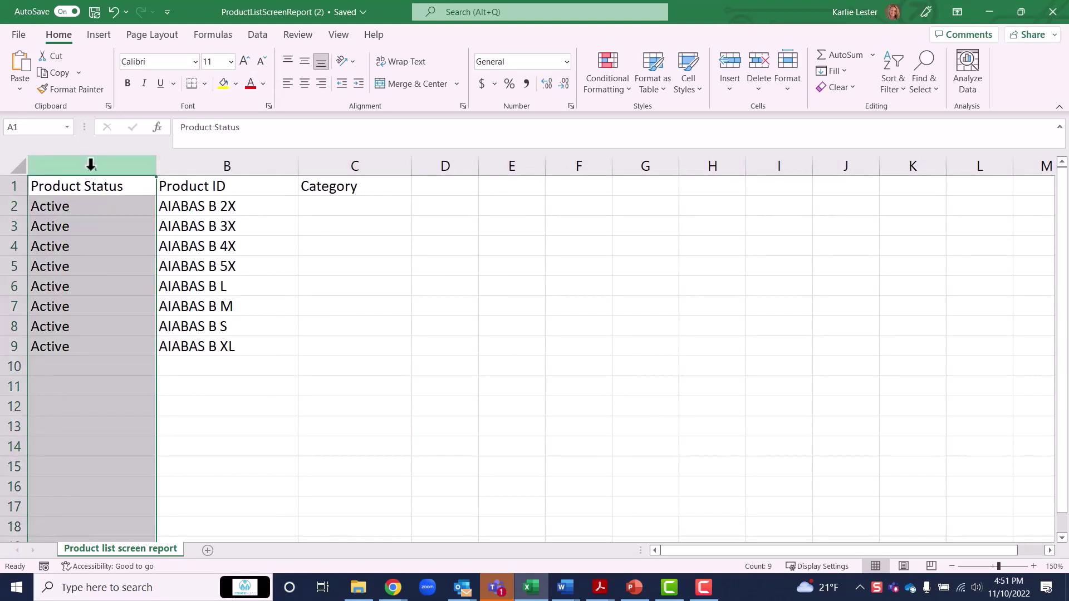
left_click(188, 165)
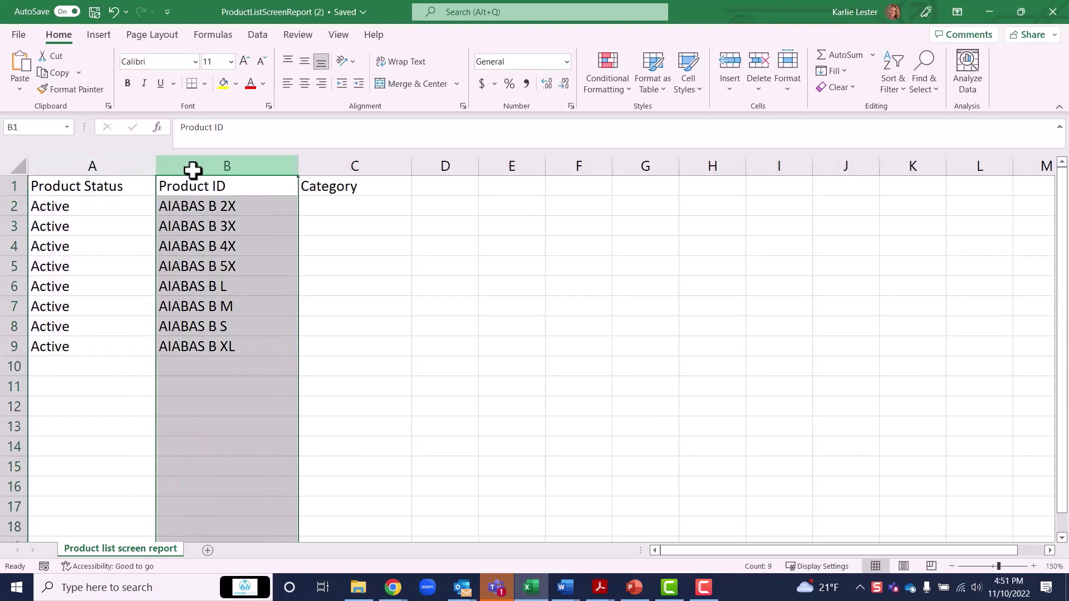
left_click(347, 166)
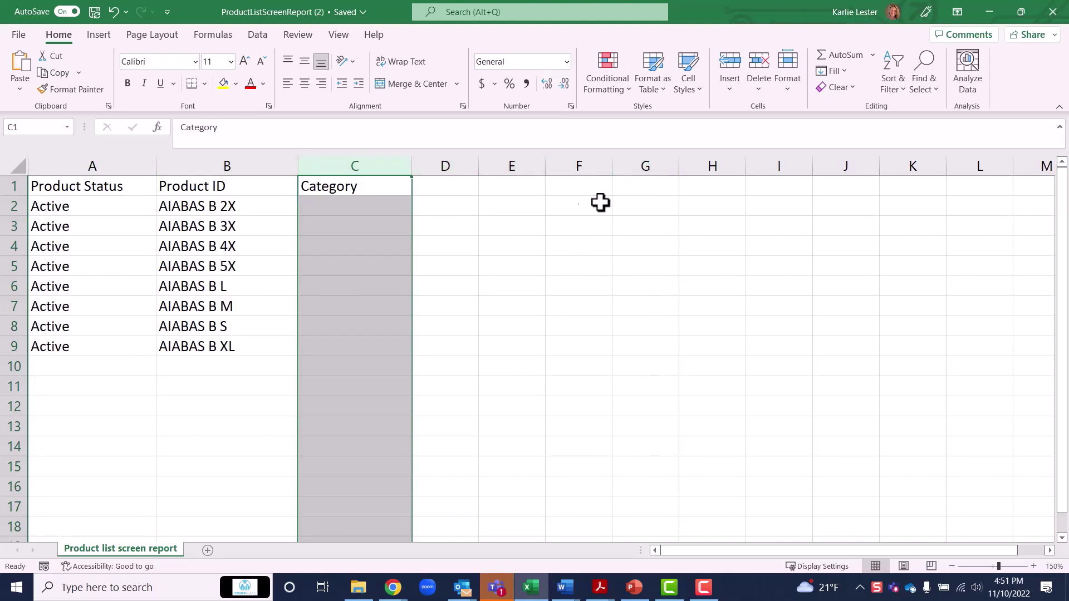
left_click(458, 246)
Enter AIA as the category in C2 and fill it down through C9 for all listed products.
left_click(359, 205)
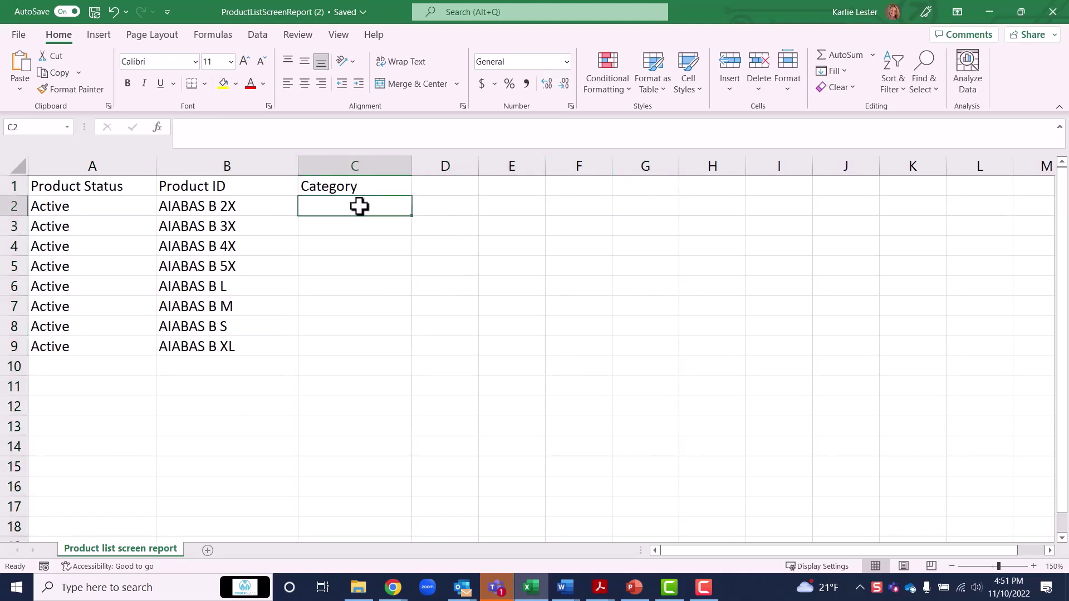
type("AIA")
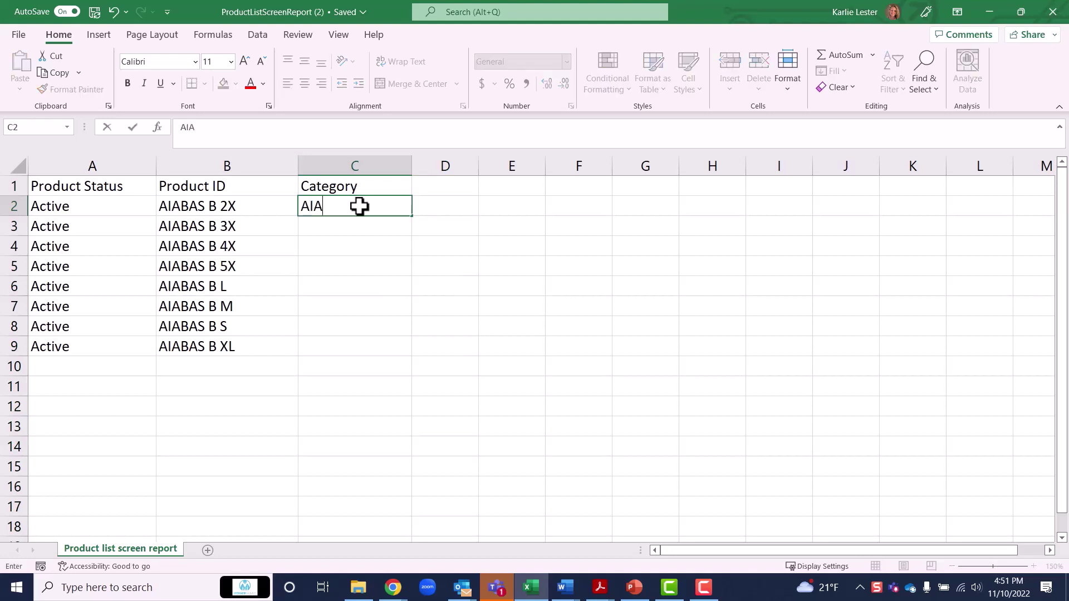
key("Return")
left_click(363, 210)
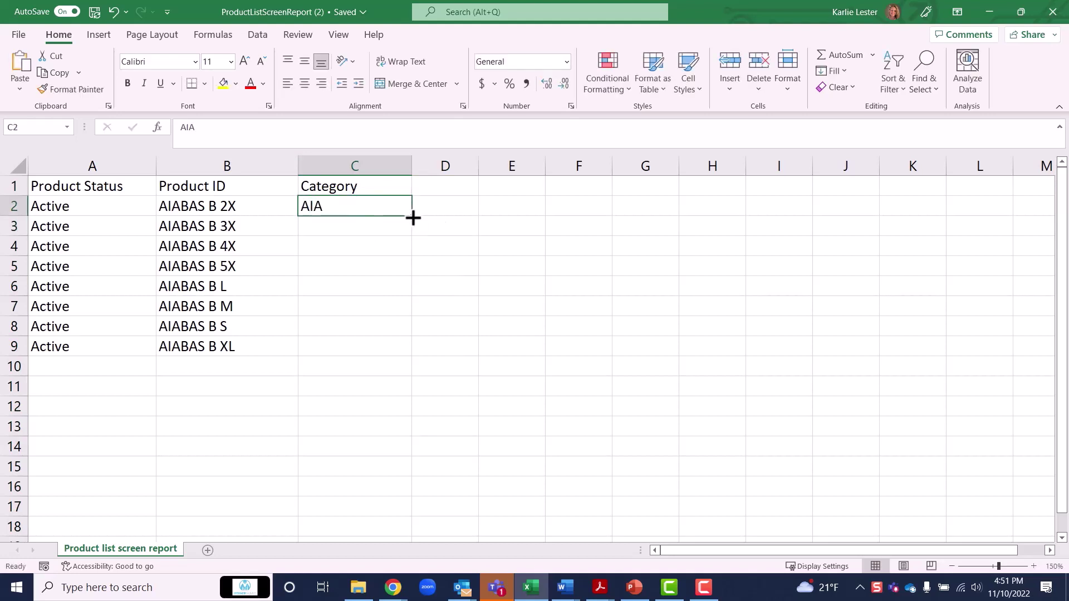
left_click_drag(412, 217, 397, 351)
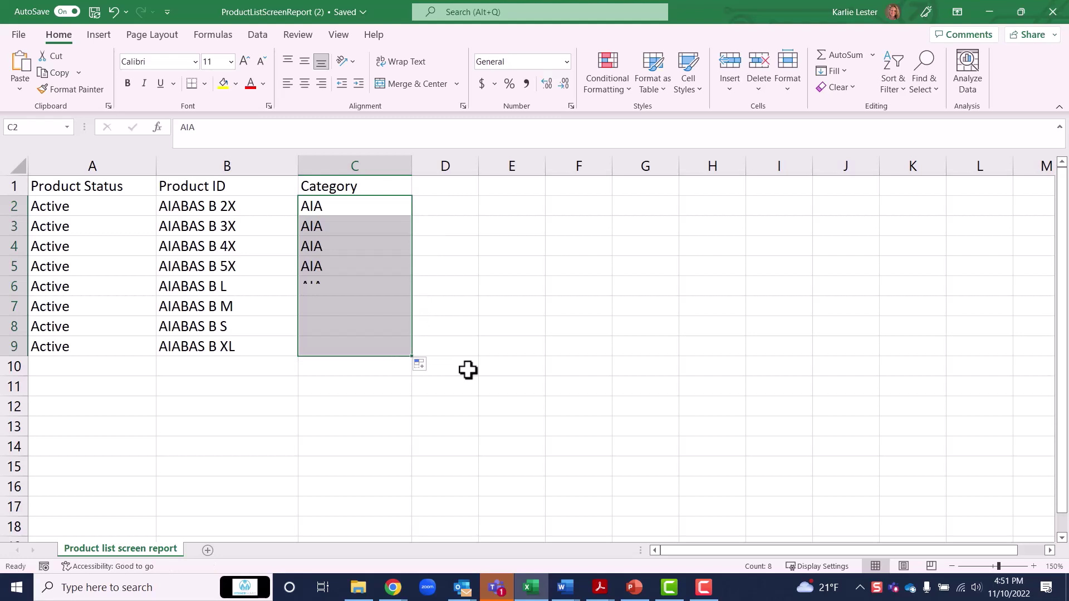
left_click(533, 346)
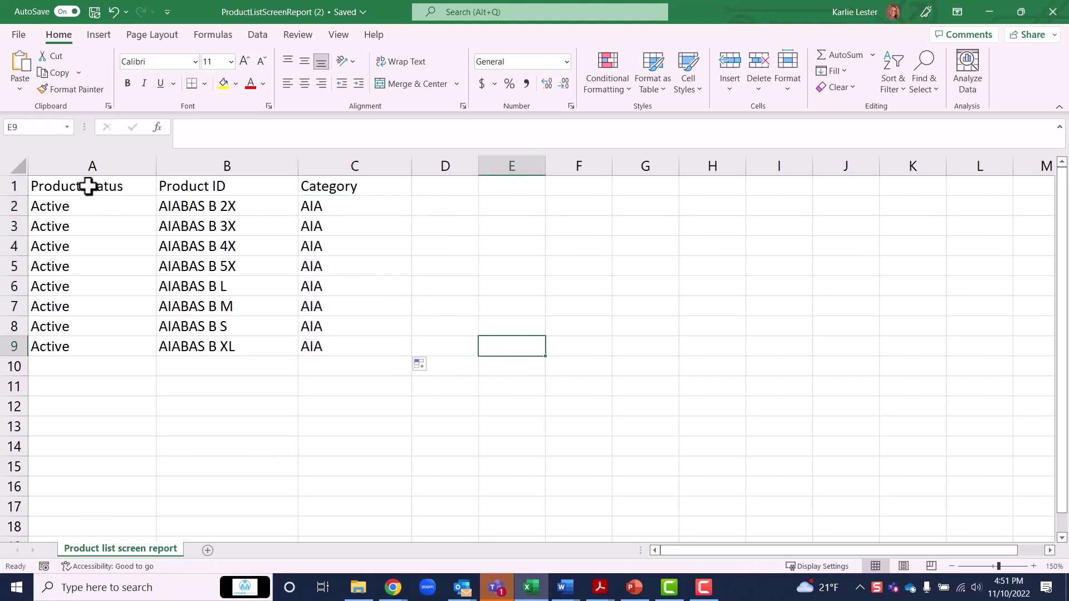
Copy the product table A1:C9 with its headers and switch back to Finale Inventory in the browser.
left_click_drag(89, 185, 349, 349)
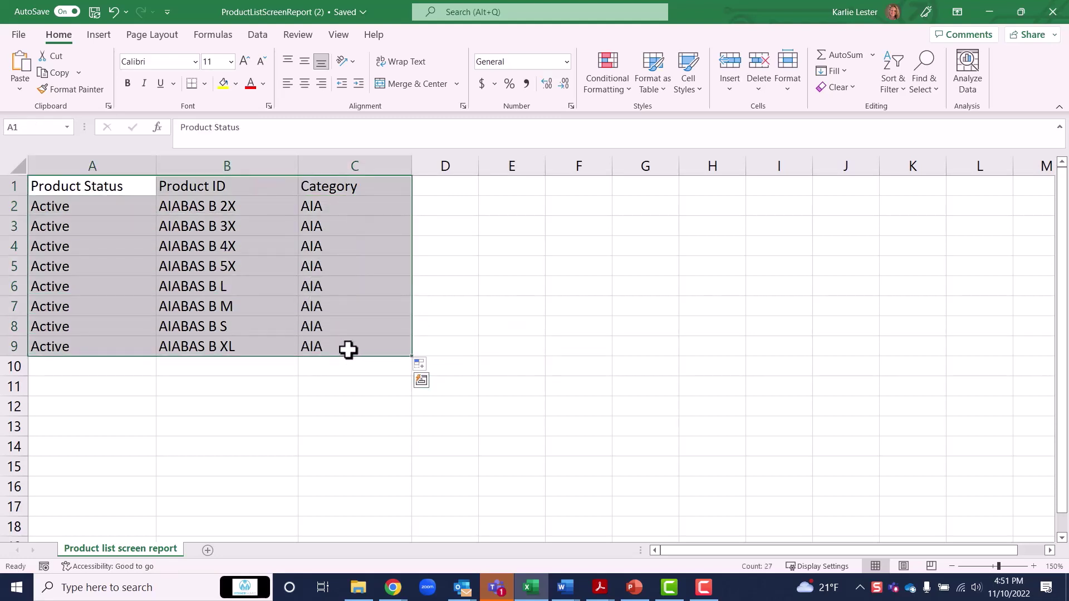
key("ctrl+c")
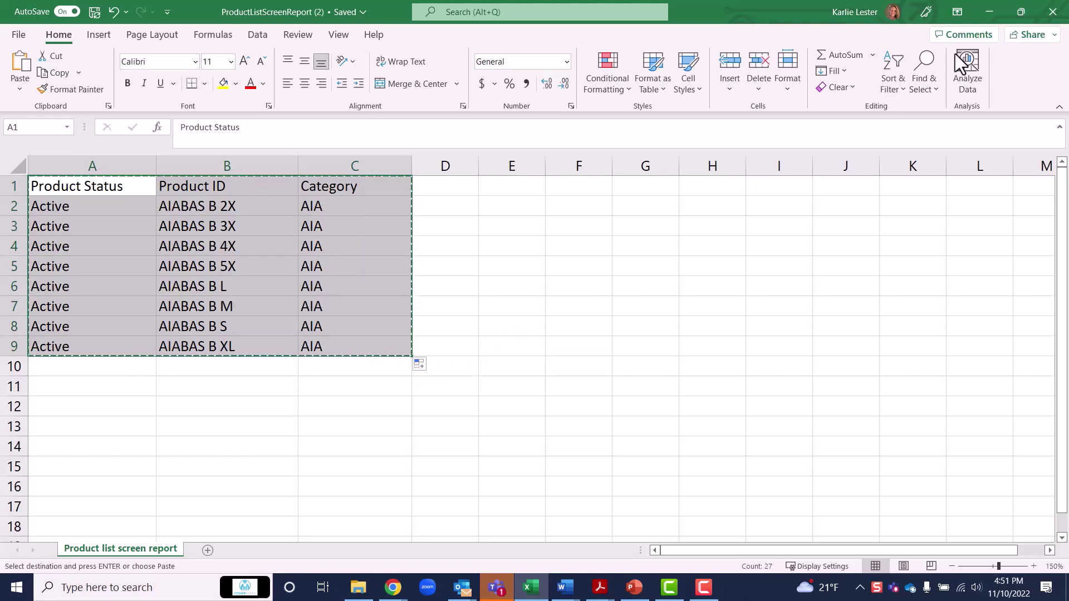
left_click(988, 20)
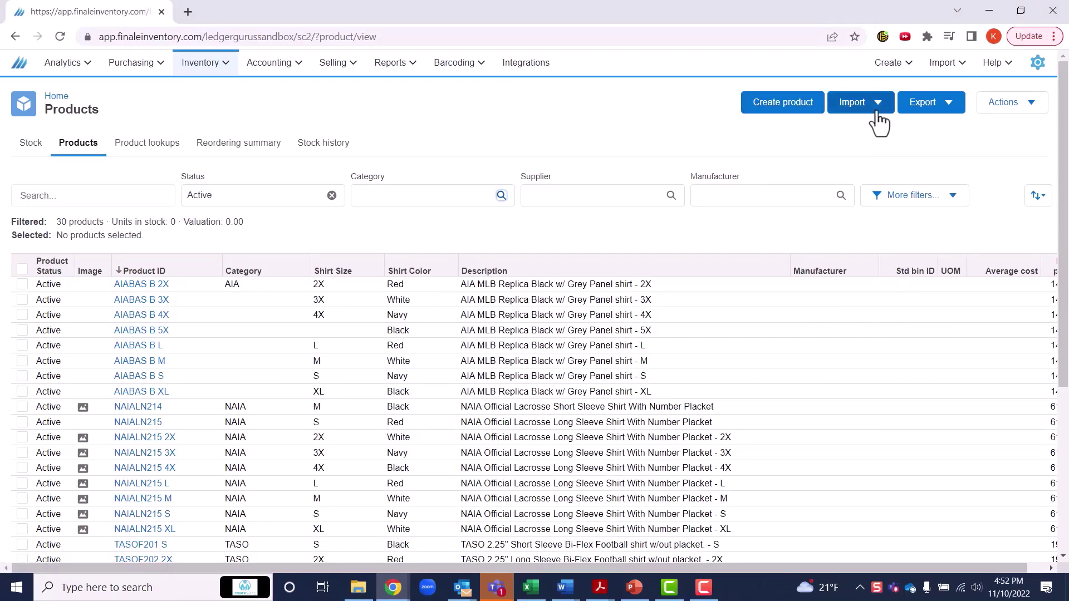
Open the product import from the home page and paste in the copied product table.
left_click(20, 65)
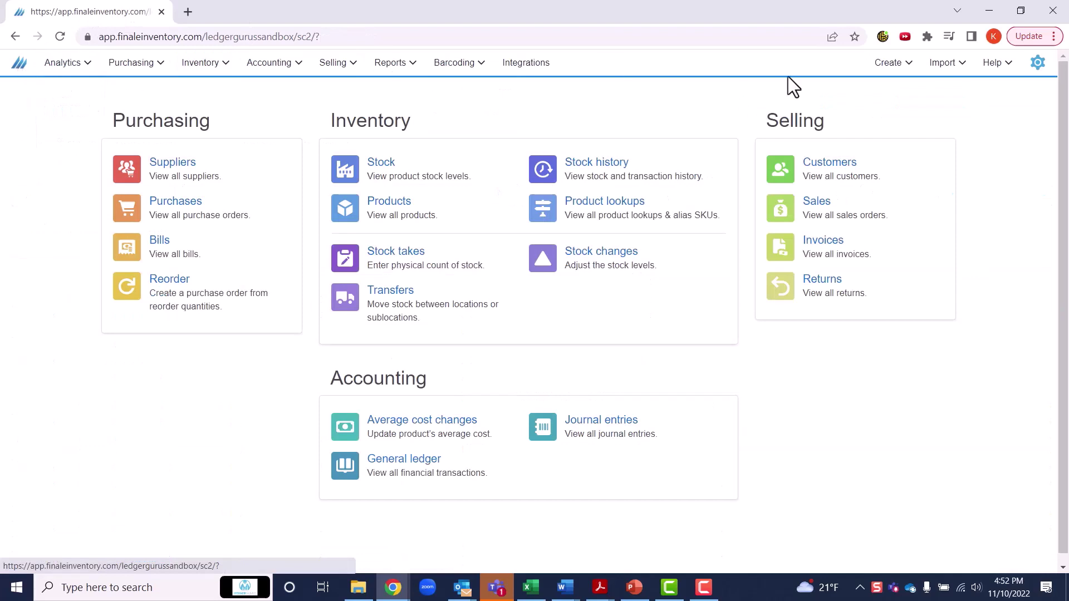
left_click(954, 66)
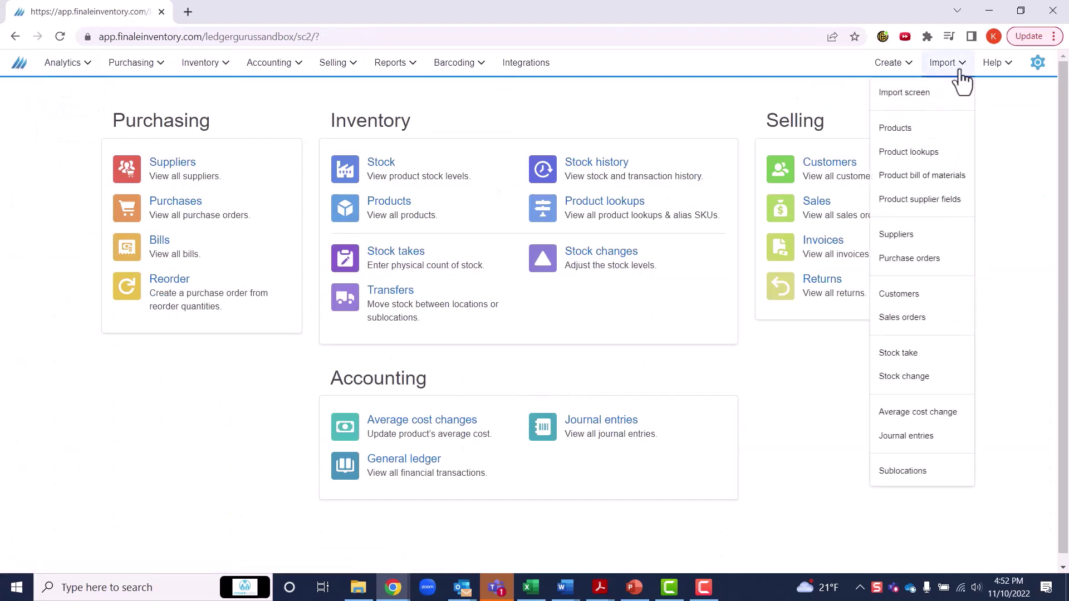
left_click(899, 129)
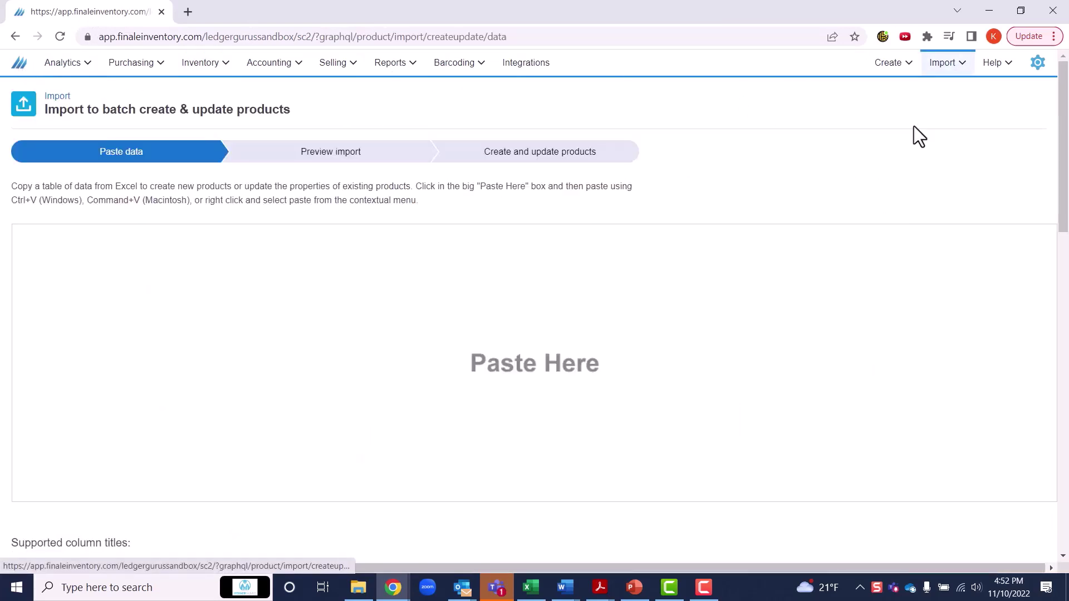
left_click(499, 368)
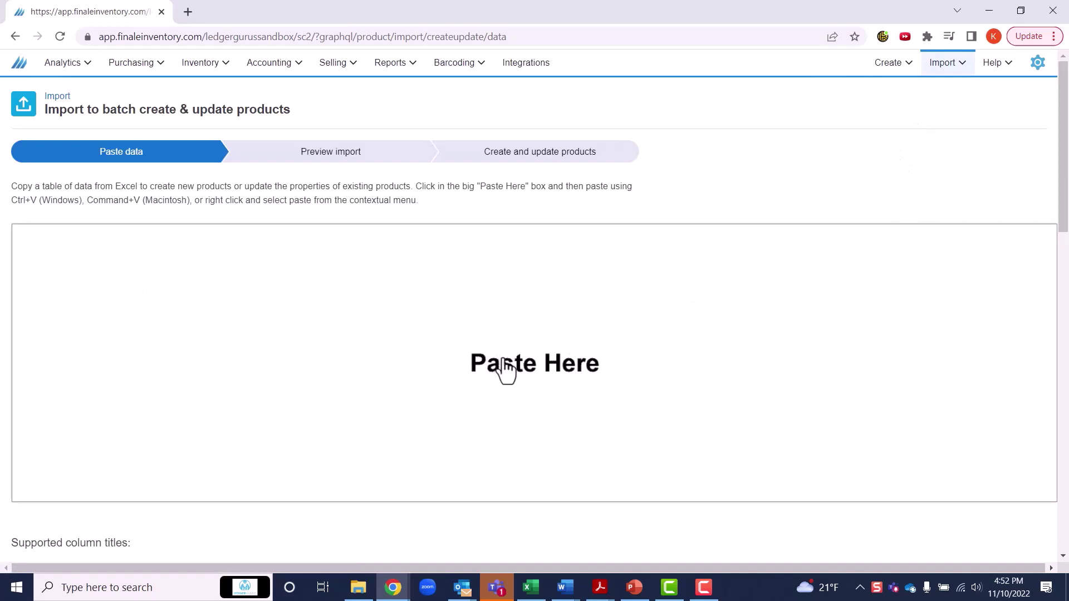
key("ctrl+v")
Map the unassigned Product Status column to the Status field in the import preview.
scroll(749, 334, "down", 2)
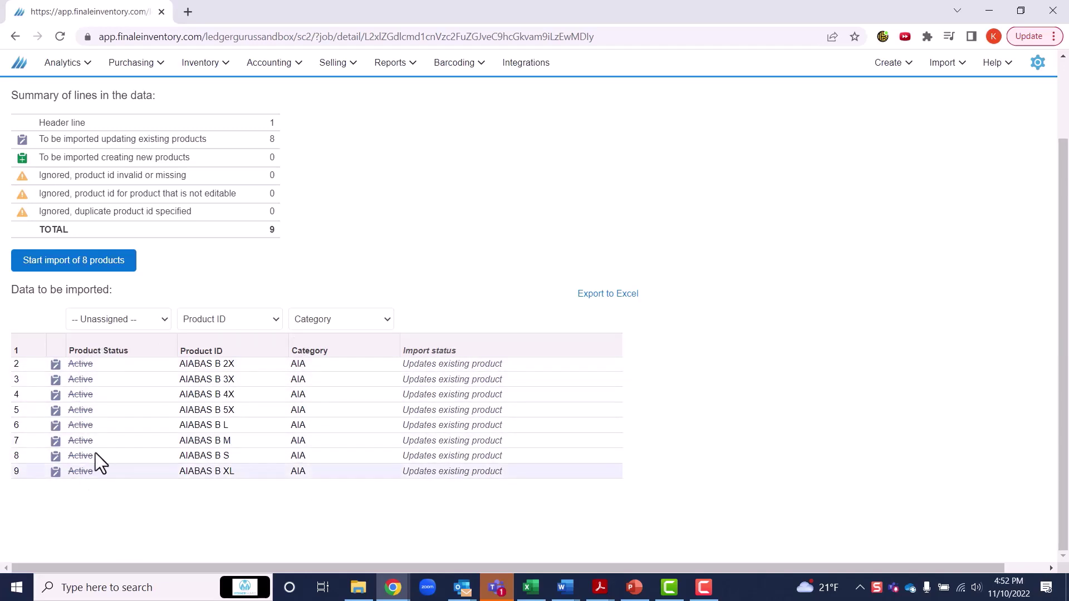
left_click(154, 322)
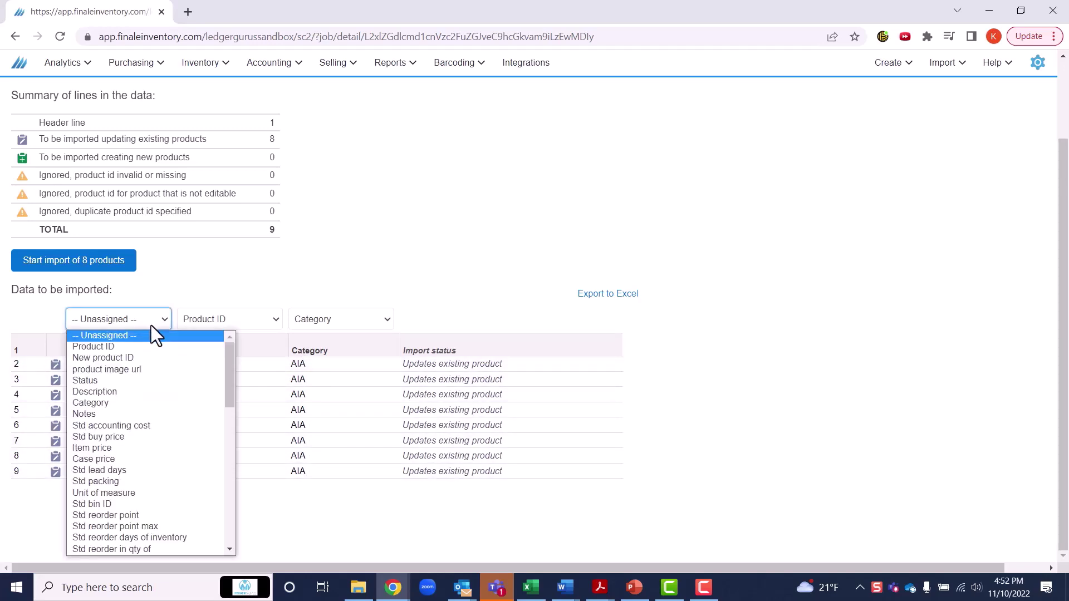
left_click(92, 380)
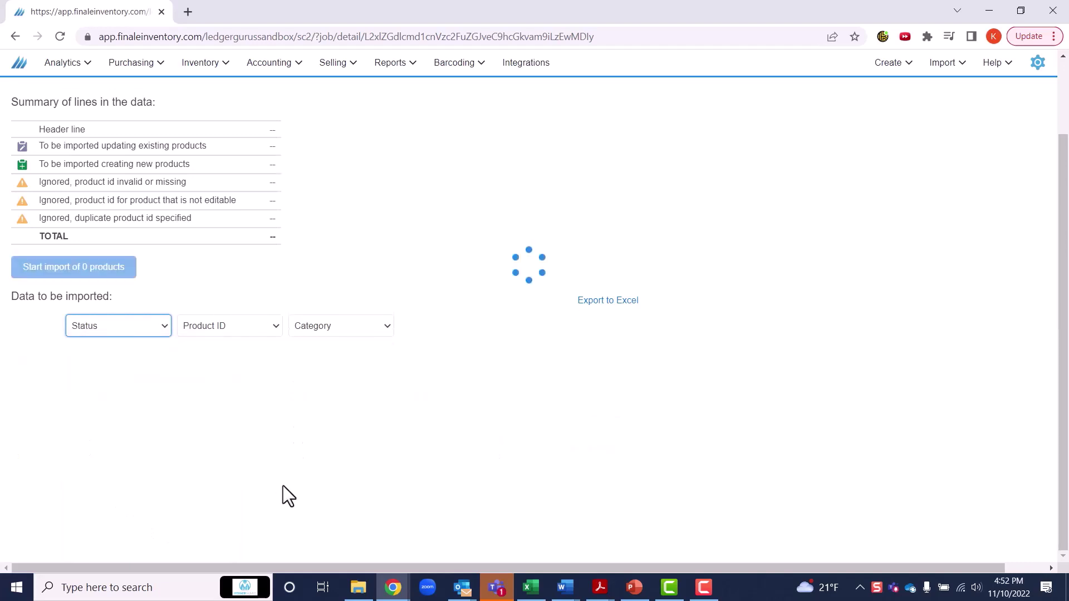
scroll(585, 426, "down", 2)
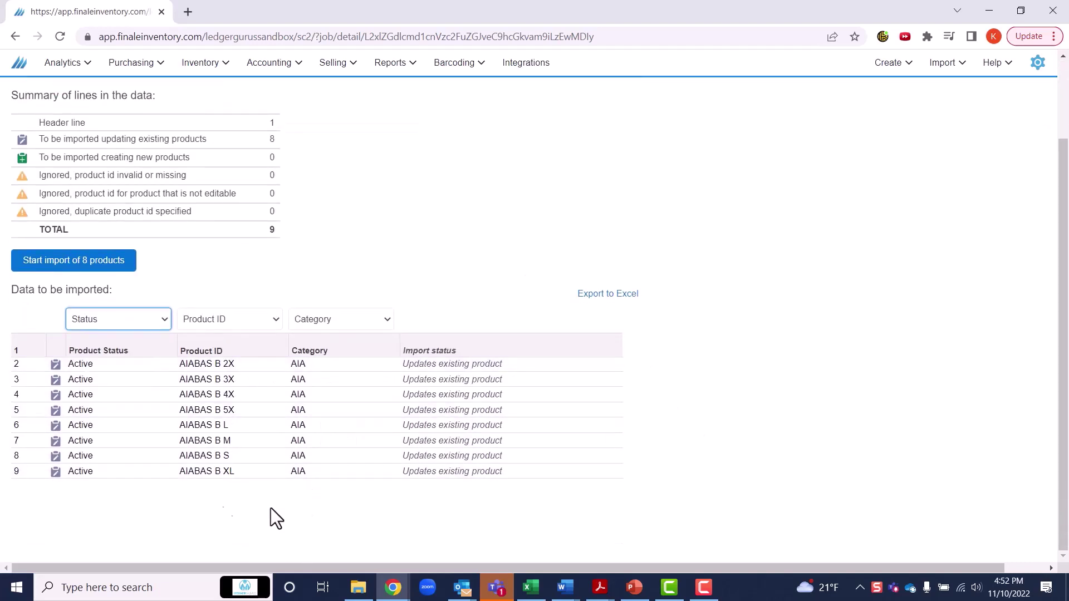
Start and confirm the import of the 8 AIABAS products, and open the products list once it completes.
scroll(356, 423, "up", 1)
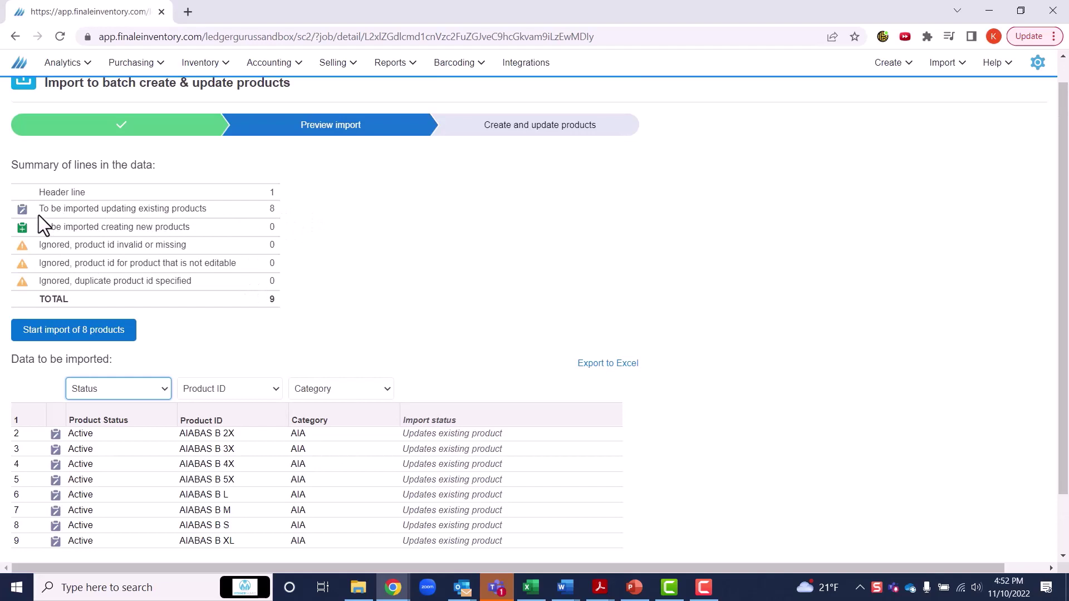
left_click(69, 333)
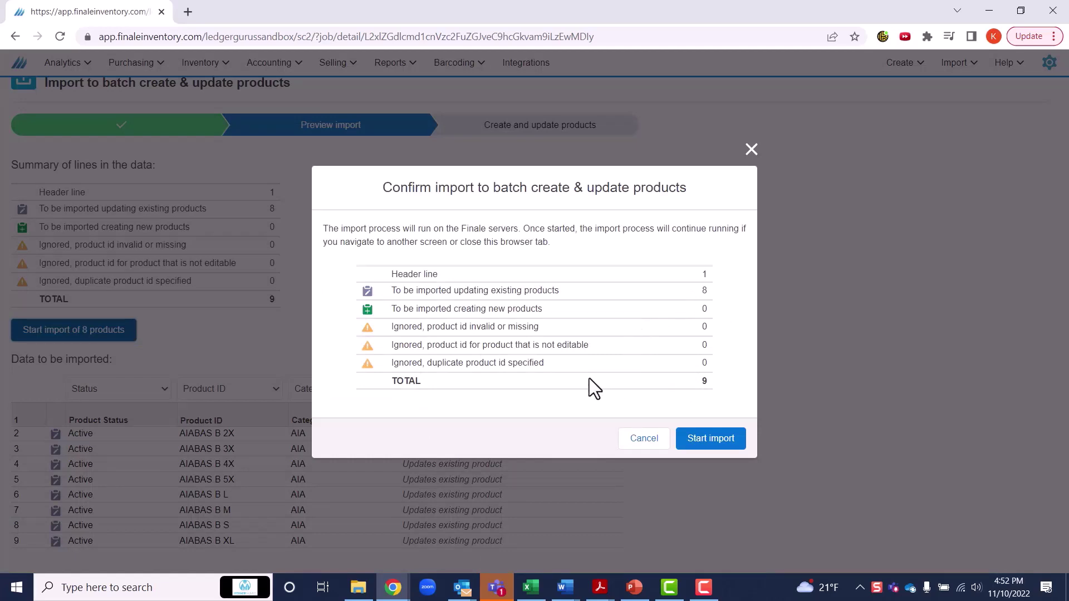
left_click(709, 440)
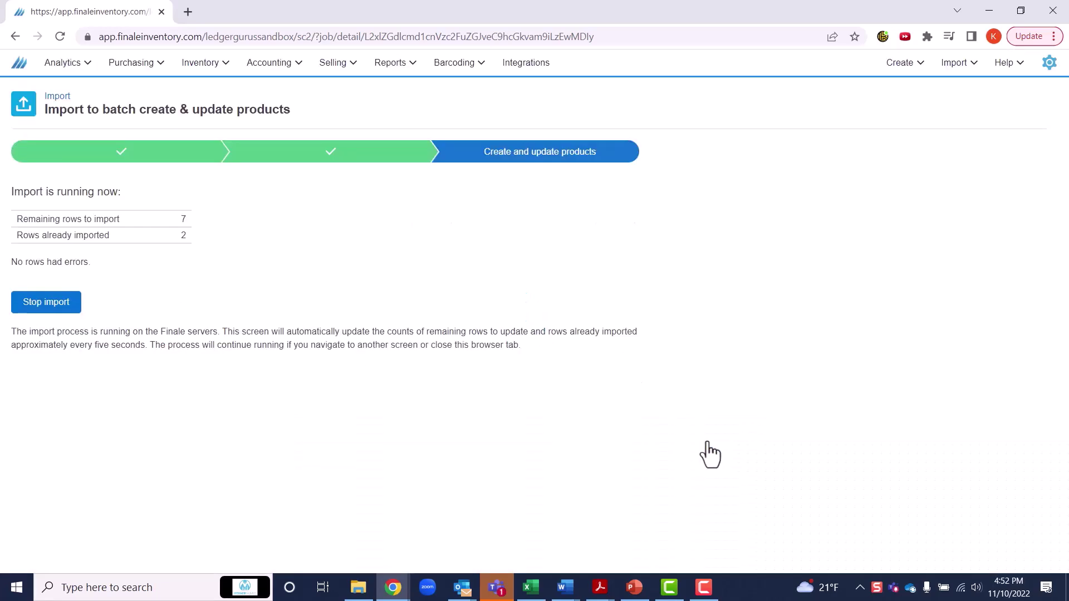
left_click(62, 282)
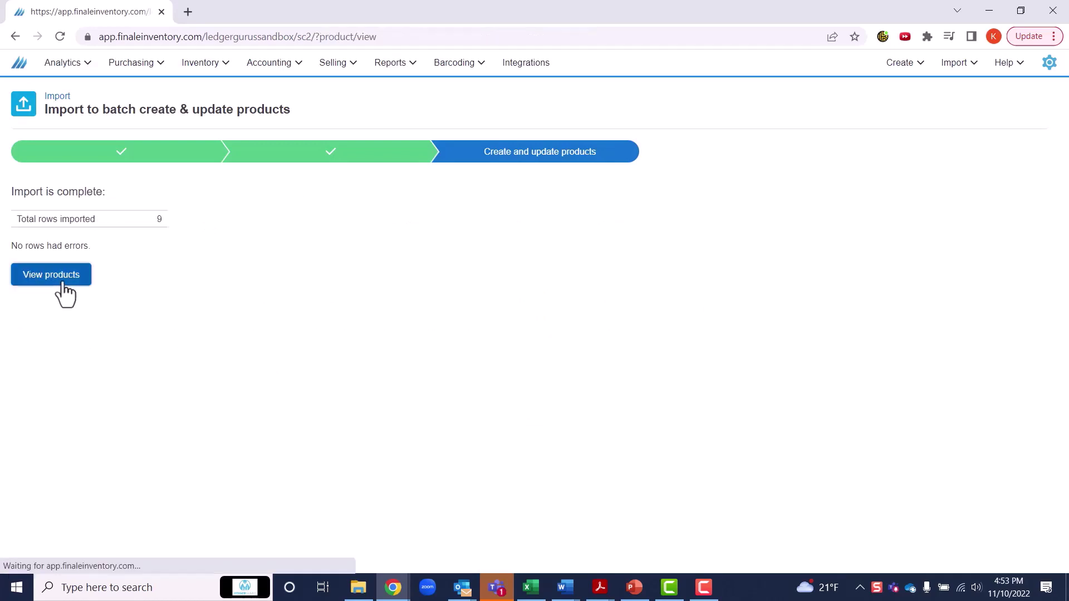